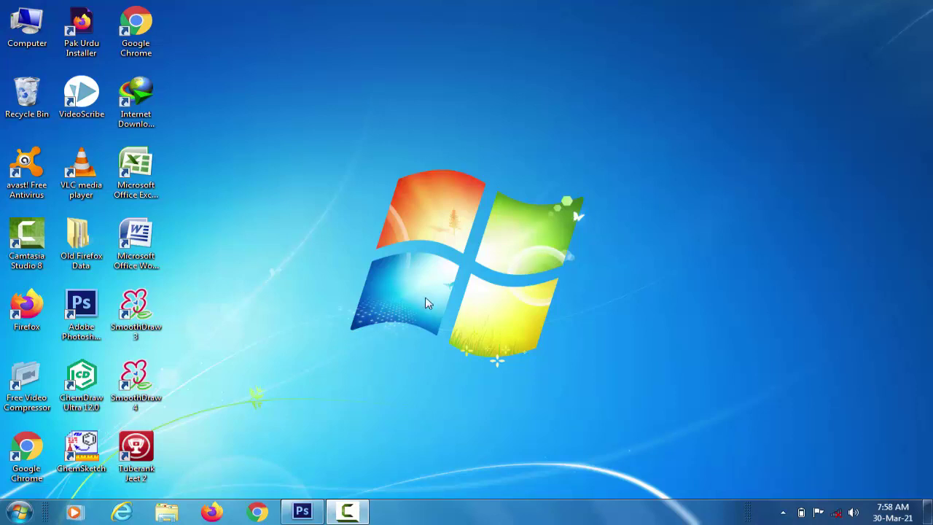
Switch to Photoshop and create a new 444 × 478 px RGB document at 72 pixels/inch with a white background.
left_click(305, 514)
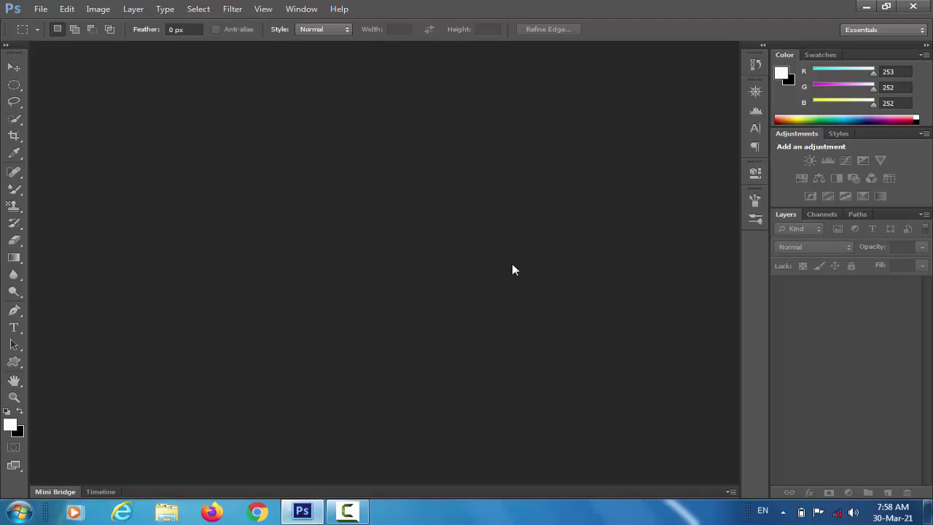
key("ctrl+n")
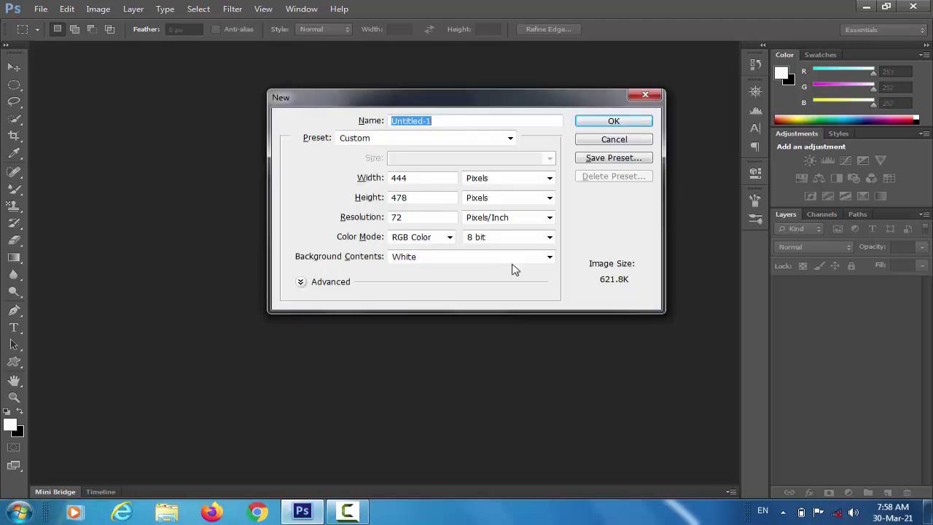
left_click(641, 91)
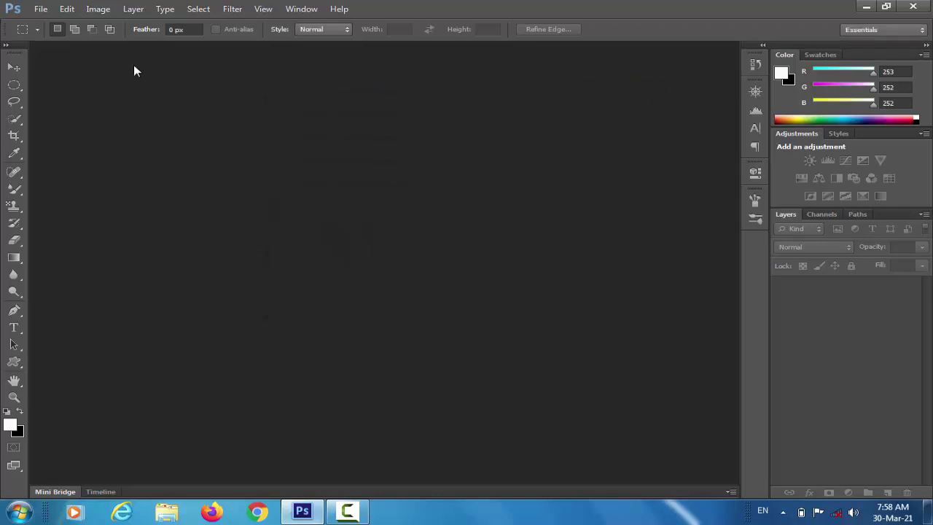
left_click(42, 11)
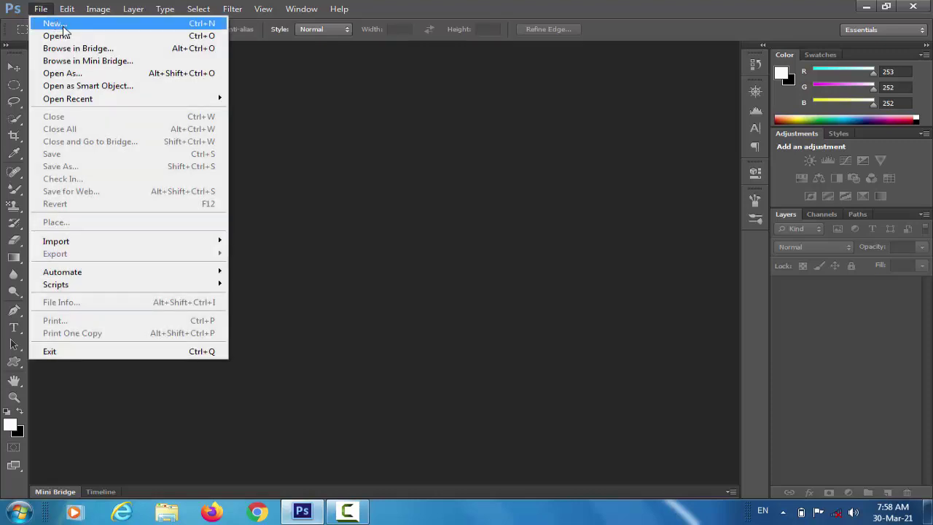
left_click(64, 27)
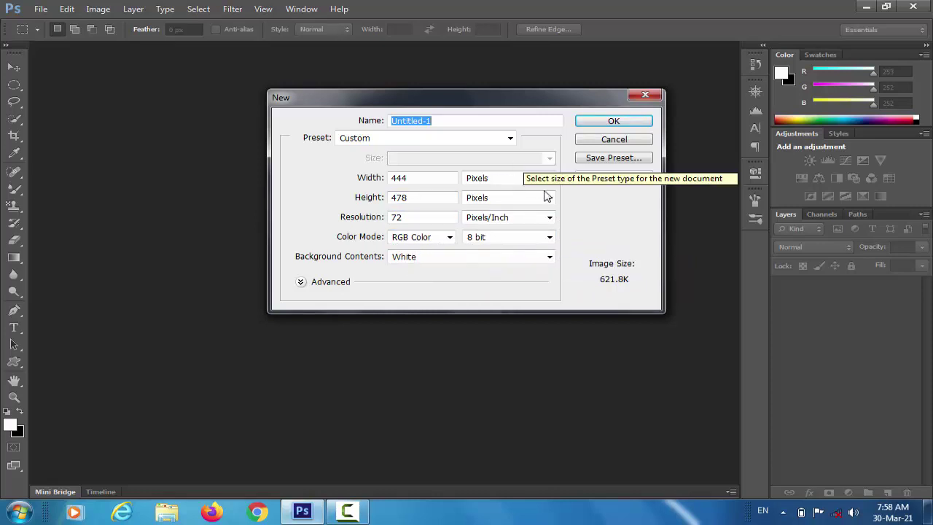
left_click(638, 122)
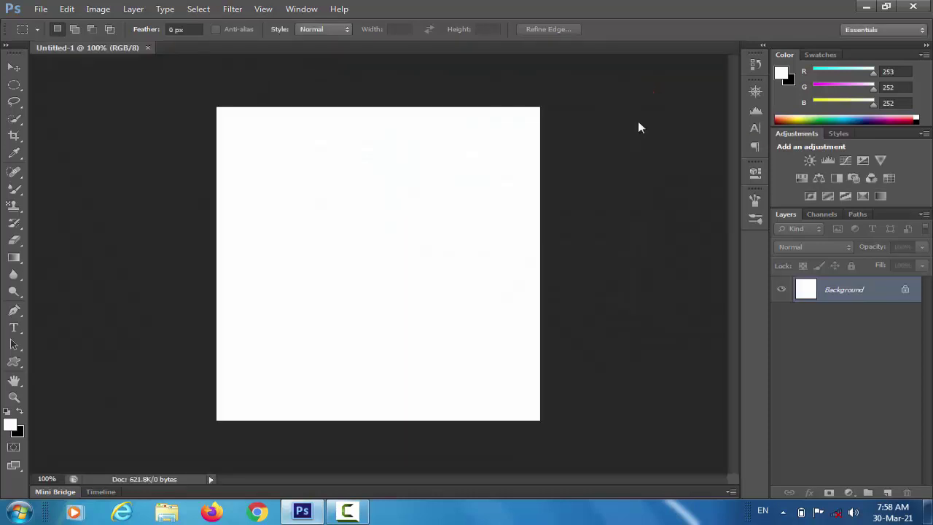
Convert the background into a regular layer named Layer 0 and fill it with the black background colour 000000.
double_click(808, 293)
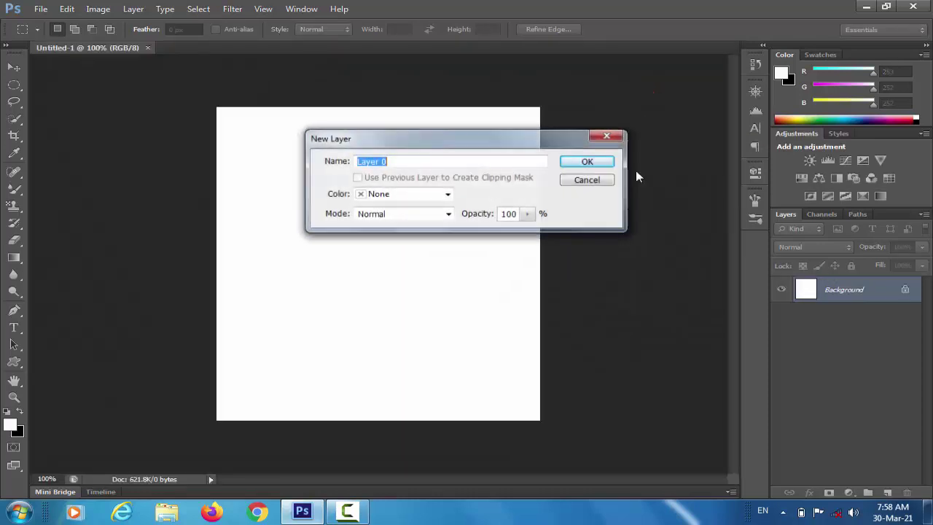
left_click(590, 163)
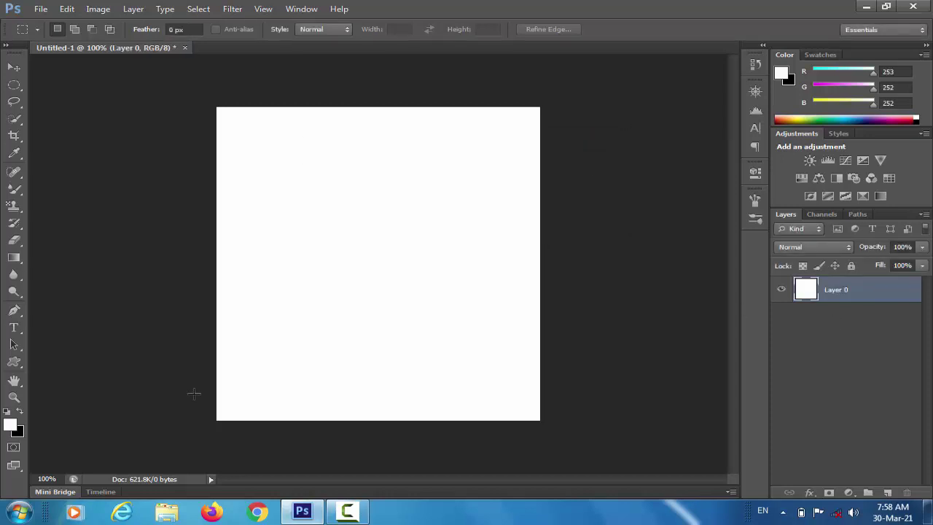
left_click(17, 433)
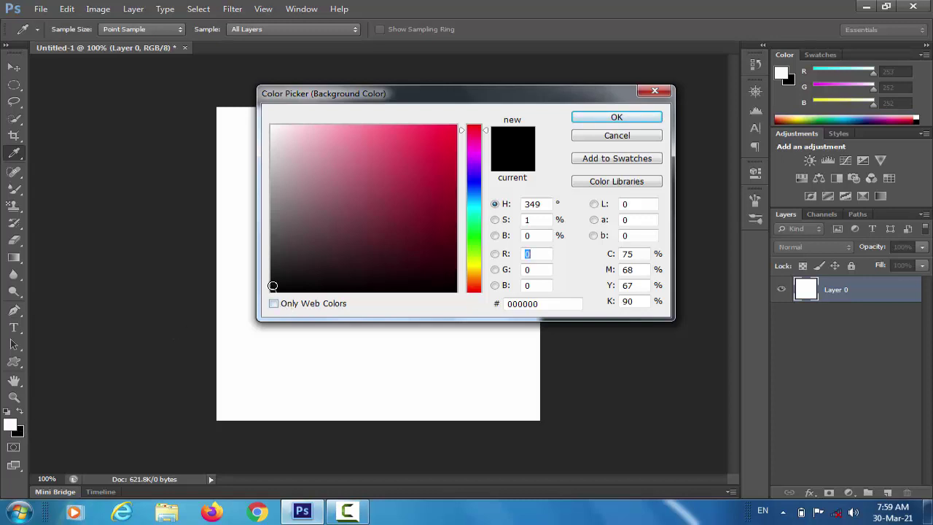
left_click(616, 118)
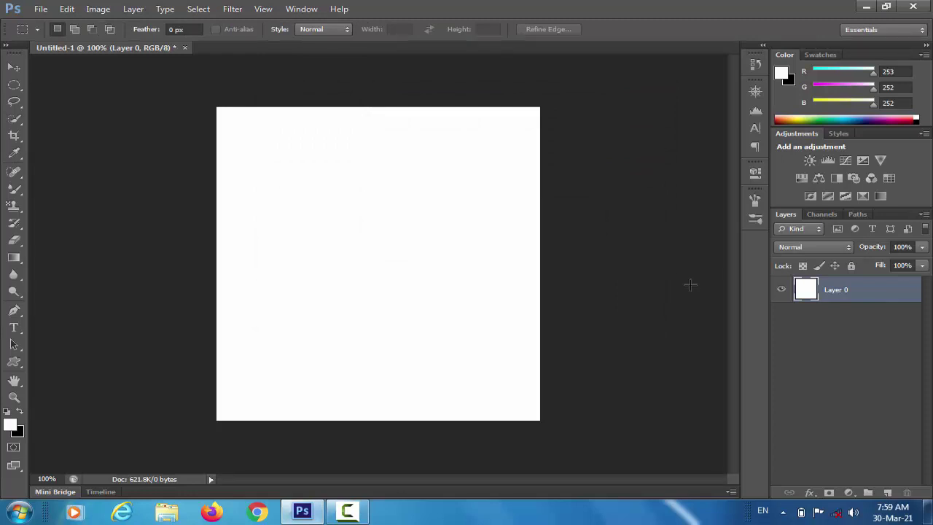
key("ctrl+BackSpace")
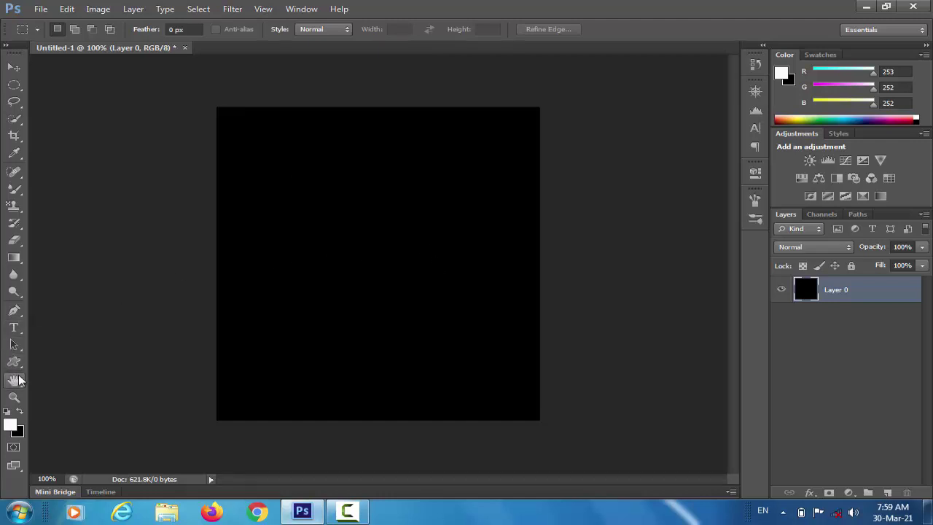
Draw an outlined light bulb custom shape about 202 × 355 px on the black canvas.
mouse_move(19, 371)
left_mouse_down()
mouse_move(62, 359)
mouse_move(20, 370)
left_mouse_up()
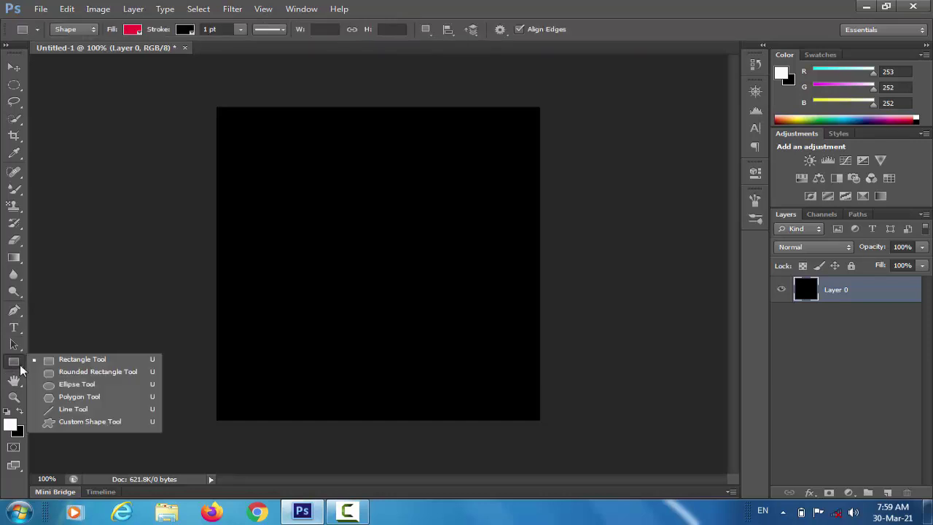
left_click(102, 423)
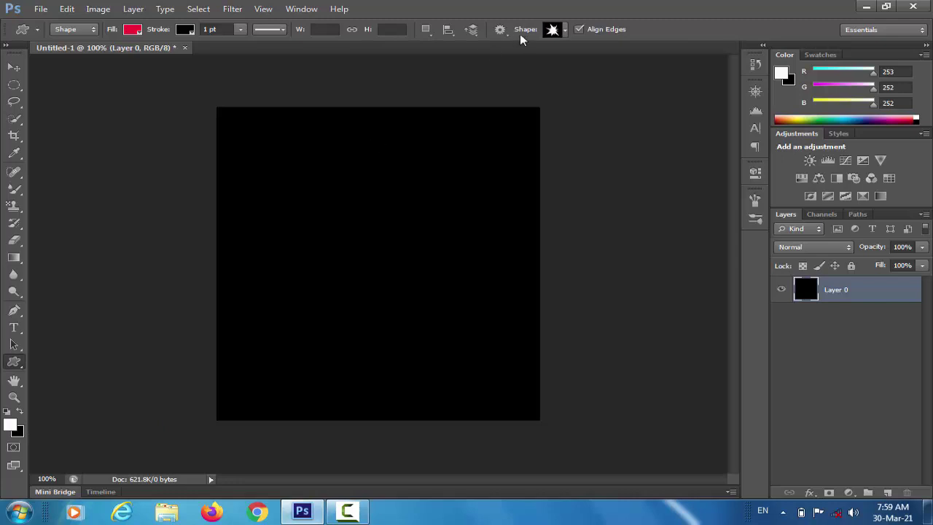
left_click(565, 29)
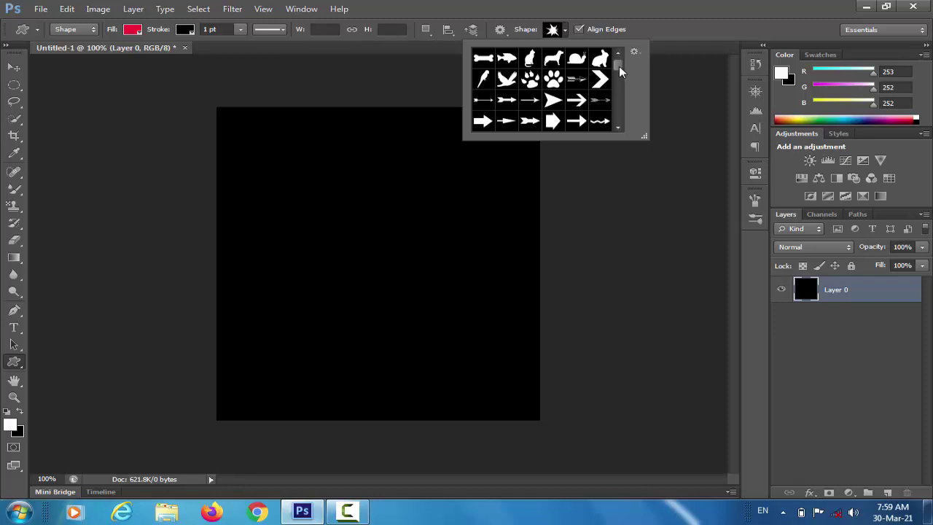
left_click_drag(620, 71, 619, 92)
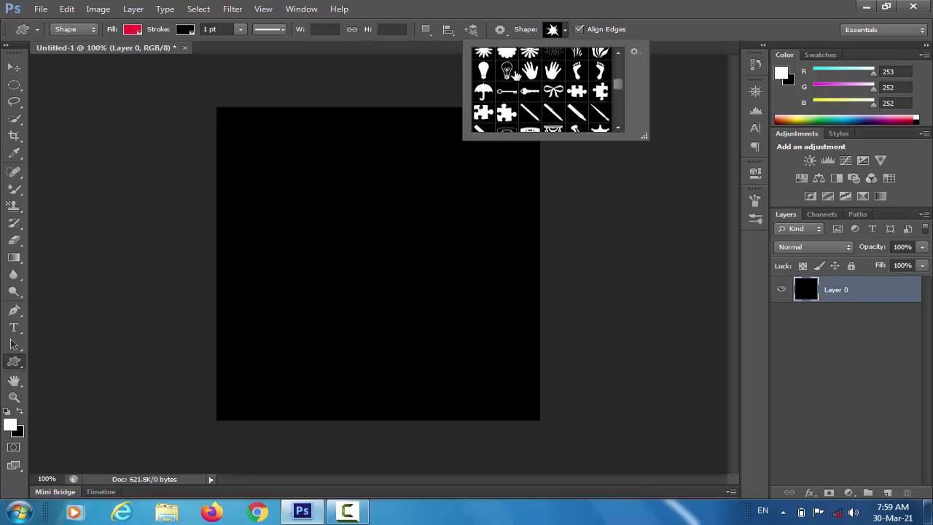
left_click(507, 71)
left_click_drag(315, 170, 585, 399)
key("v")
left_click(850, 399)
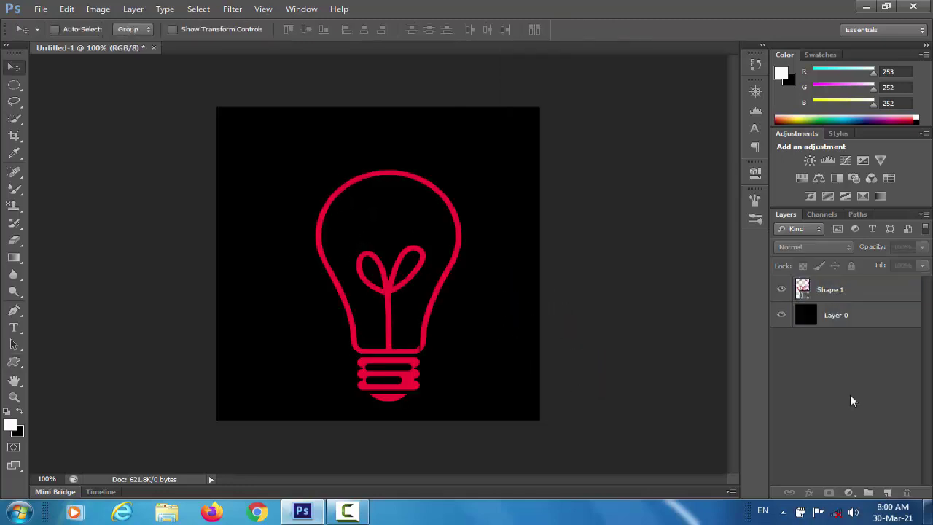
Align the vertical centres of the bulb shape and Layer 0.
left_click(839, 299)
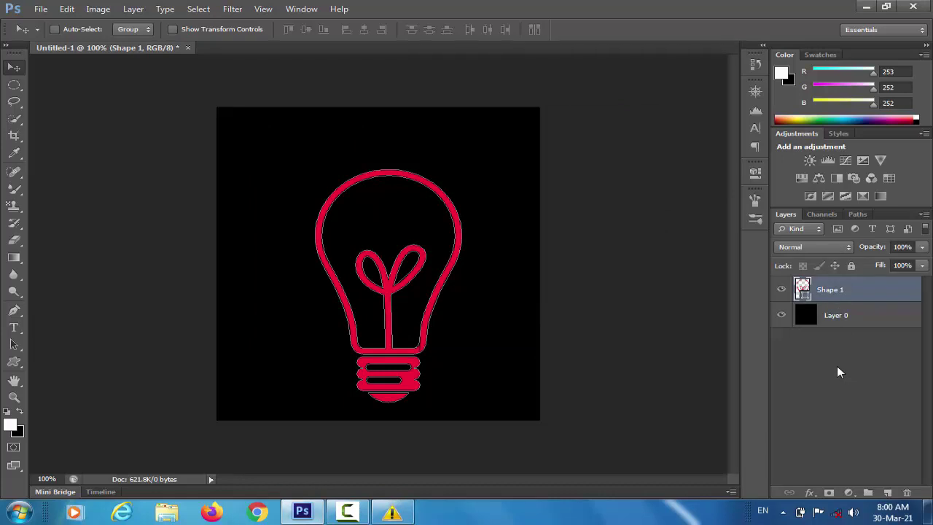
left_click(851, 320, "ctrl")
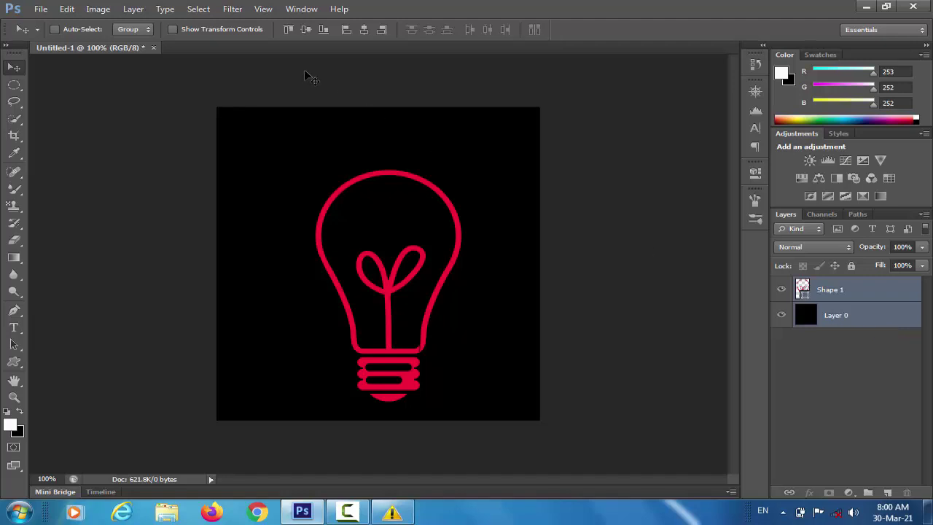
left_click(307, 33)
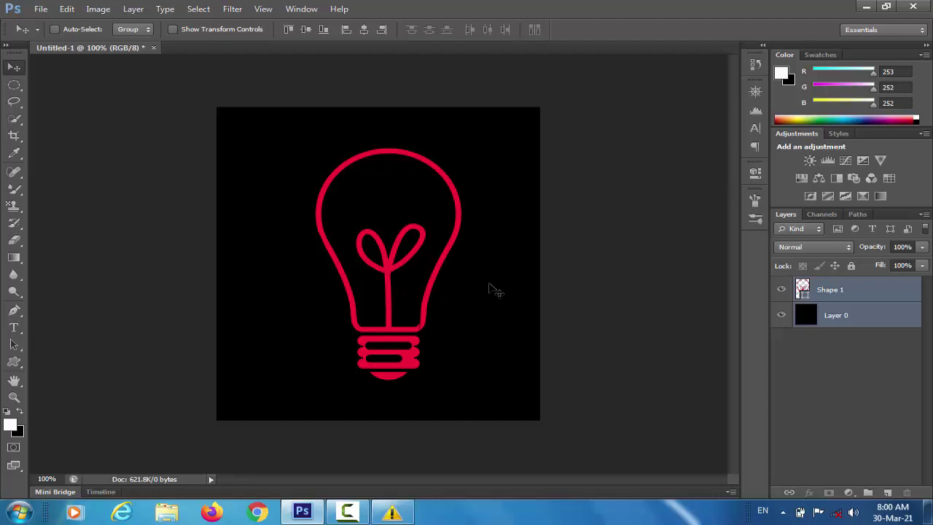
left_click(864, 416)
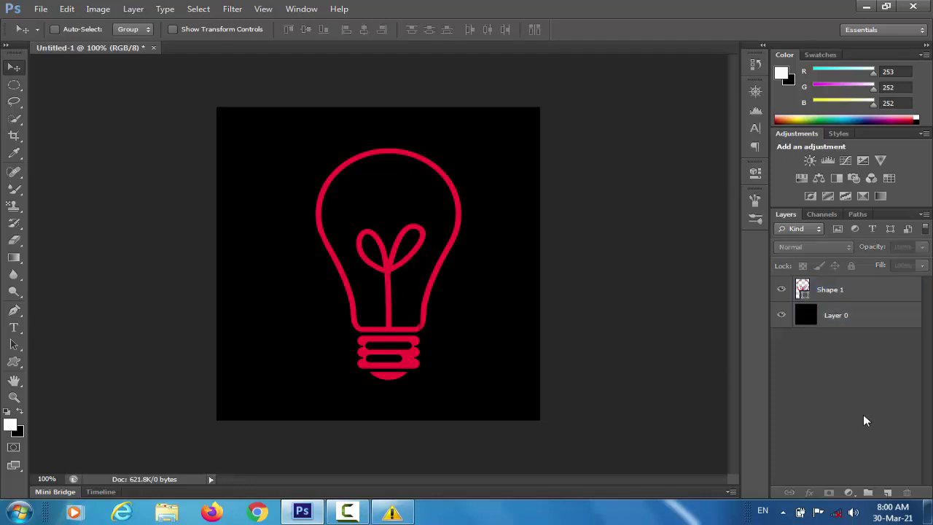
Change the bulb shape's fill colour to near-white fdfcfc.
left_click(845, 300)
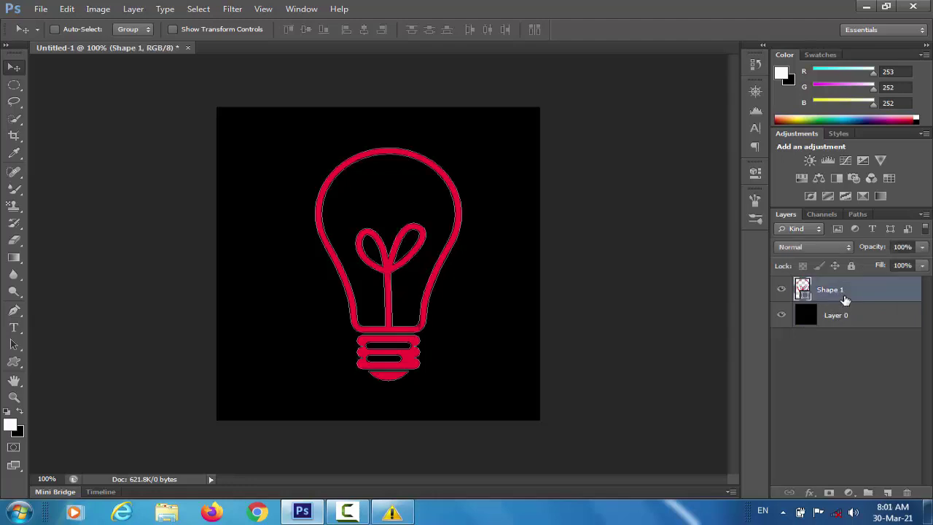
double_click(802, 288)
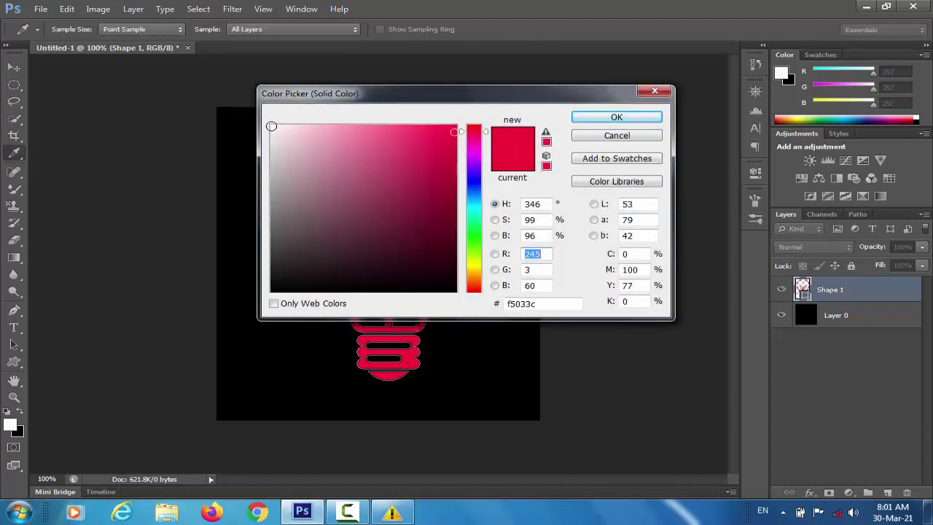
left_click(272, 127)
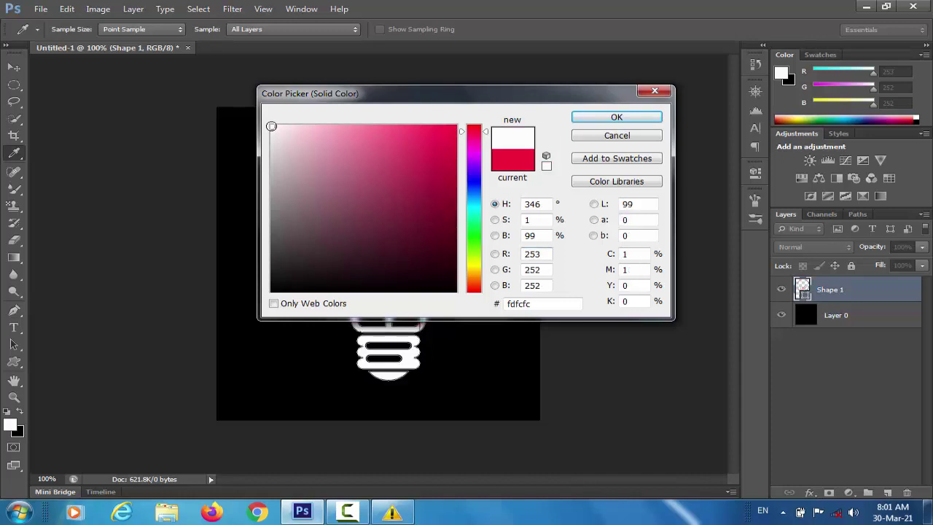
left_click(609, 119)
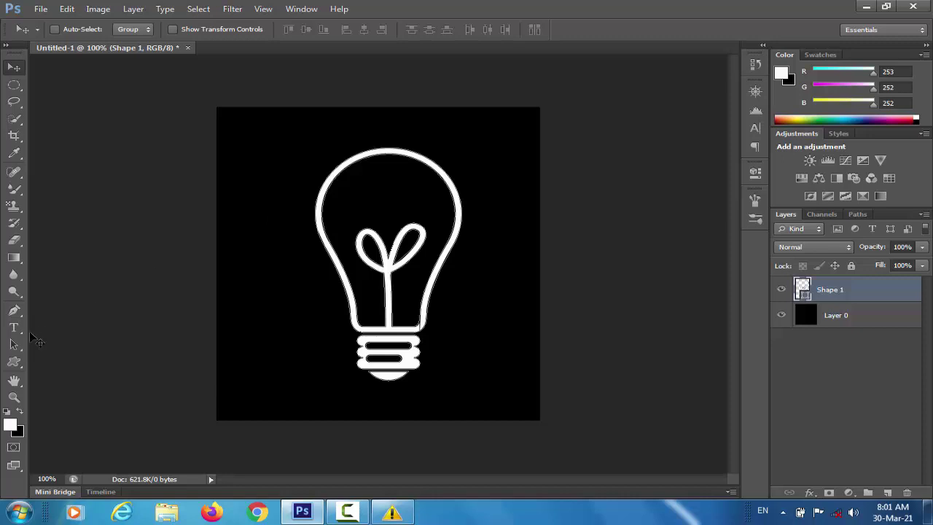
Draw a solid starburst custom shape about 80 × 74 px inside the bulb, above the filament loops.
left_click(15, 363)
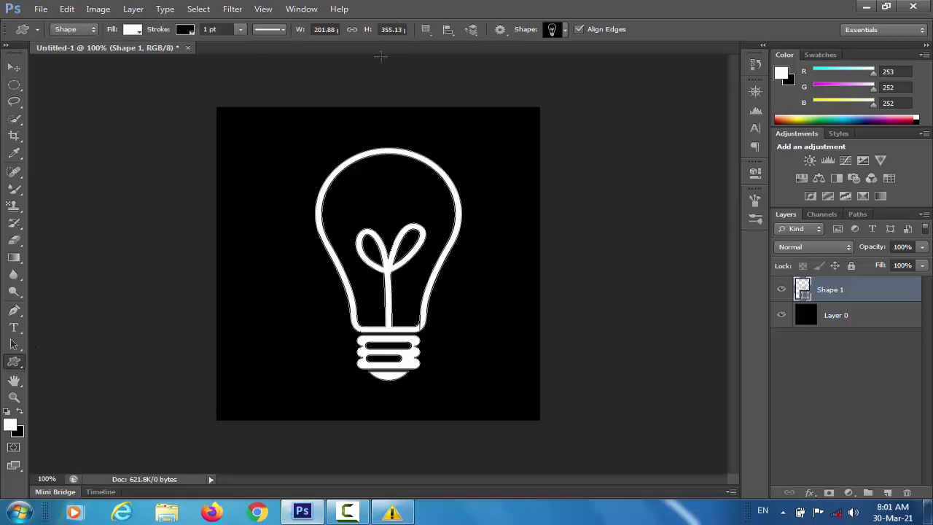
left_click(565, 29)
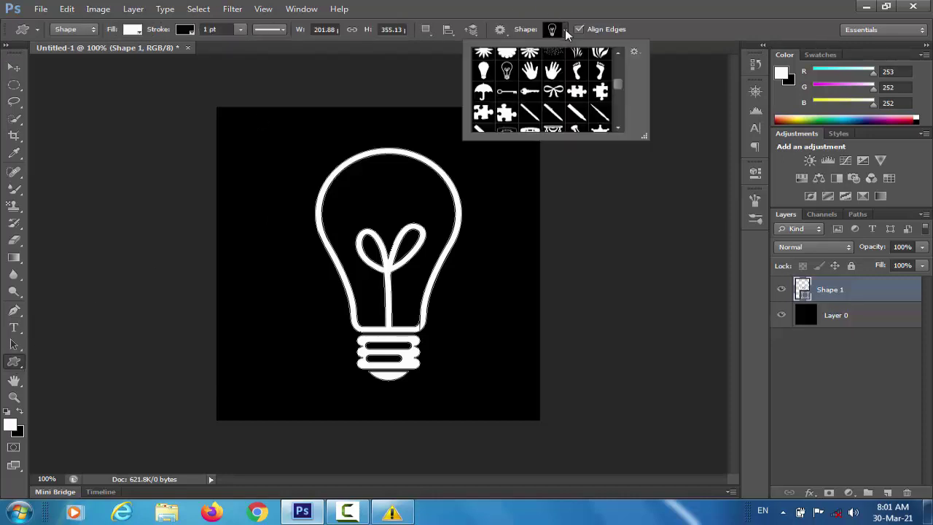
left_click_drag(616, 85, 616, 106)
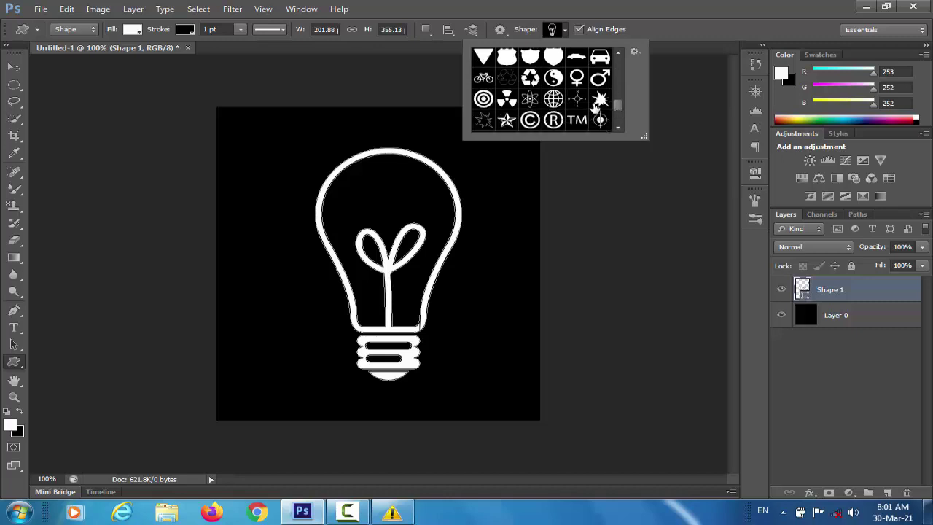
left_click(600, 98)
left_click_drag(361, 177, 420, 229)
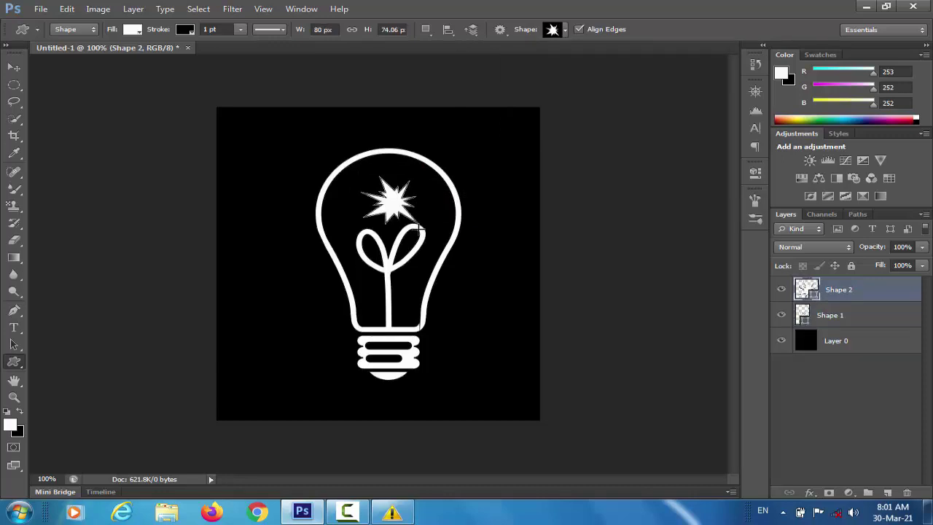
Rotate the starburst shape by about 46.42° with Free Transform.
key("ctrl+t")
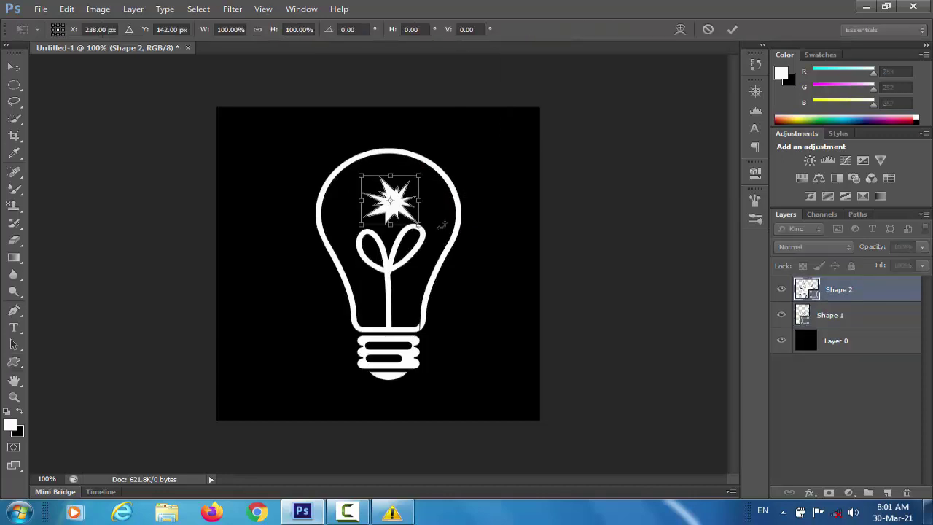
left_click_drag(434, 232, 394, 250)
left_click_drag(414, 235, 413, 234)
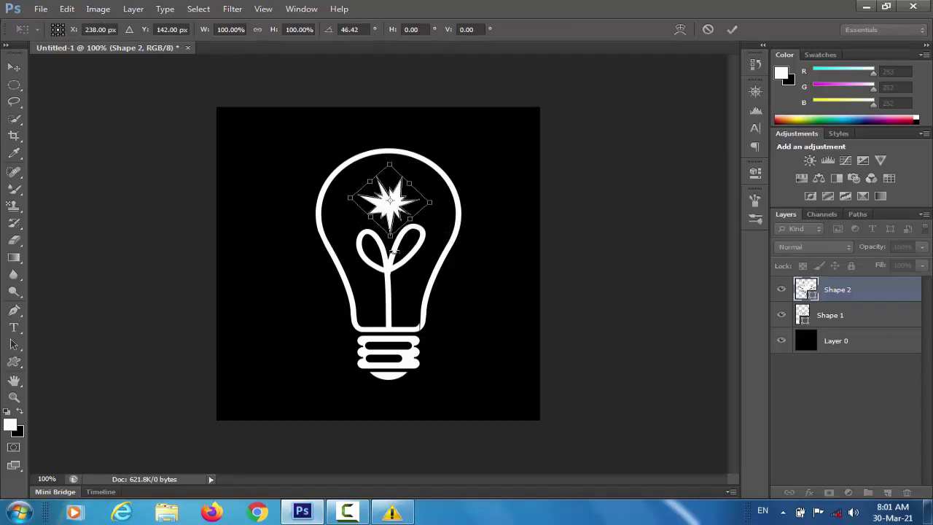
Nudge the rotated starburst down and slightly left to X 235 px, Y 155 px, and apply the transformation.
key("Down")
key("Down")
key("Down")
key("Down")
key("Down")
key("Down")
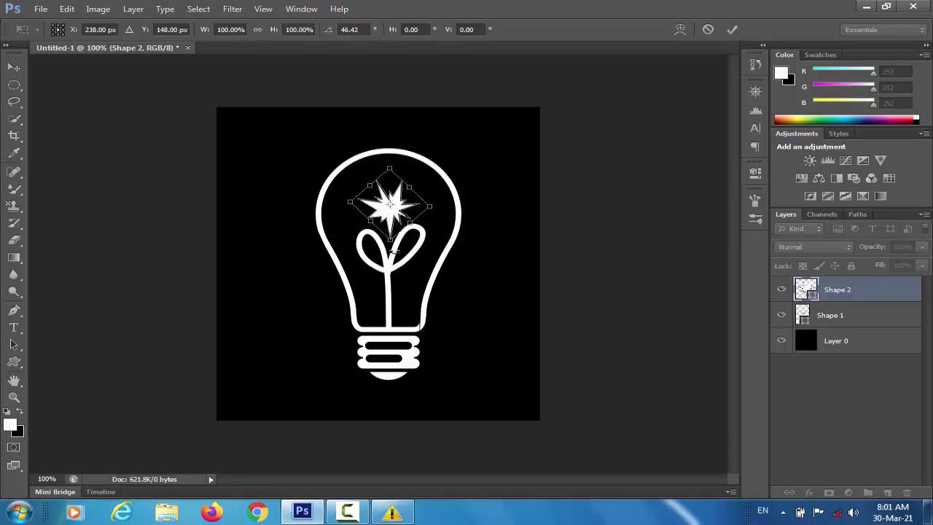
key("Left")
key("Left")
key("Down")
key("Down")
key("Down")
key("Down")
key("Down")
key("Down")
key("Down")
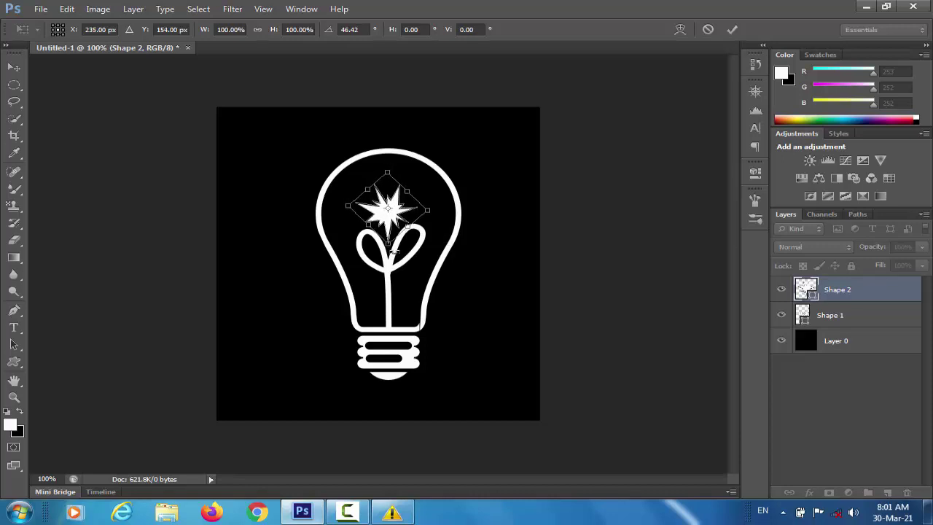
key("Left")
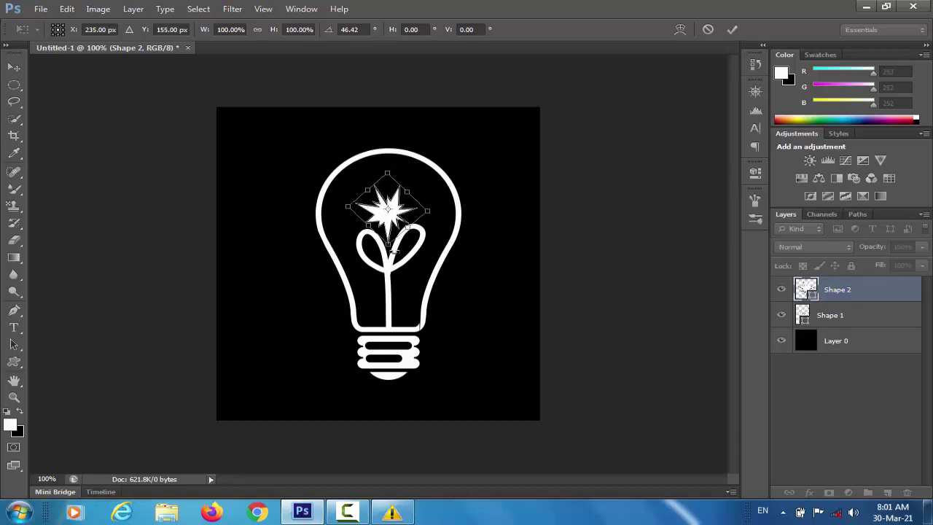
left_click(14, 66)
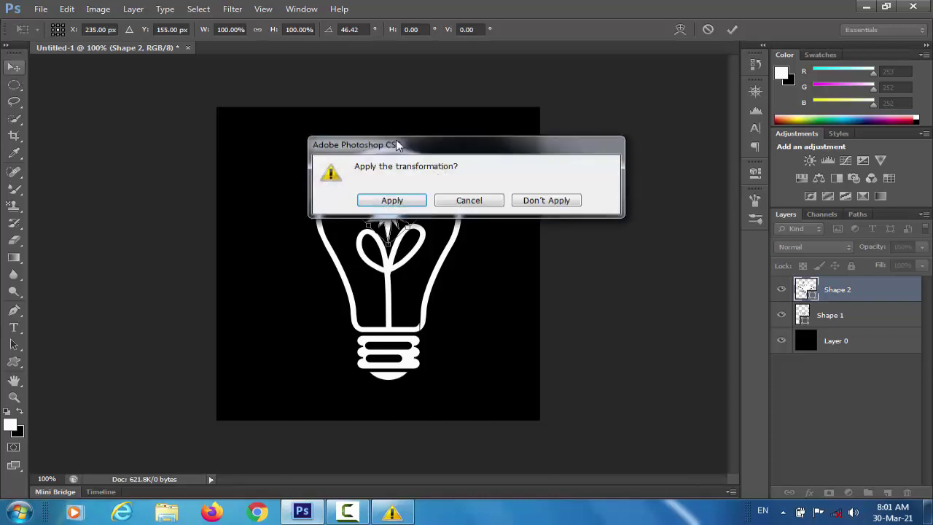
left_click(401, 200)
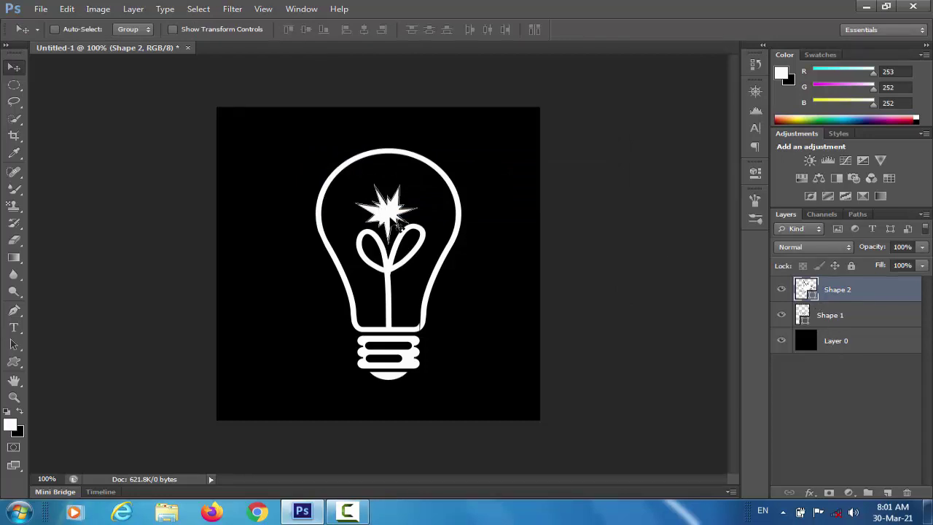
Change the starburst shape's fill colour to pale yellow f1fa92.
double_click(807, 289)
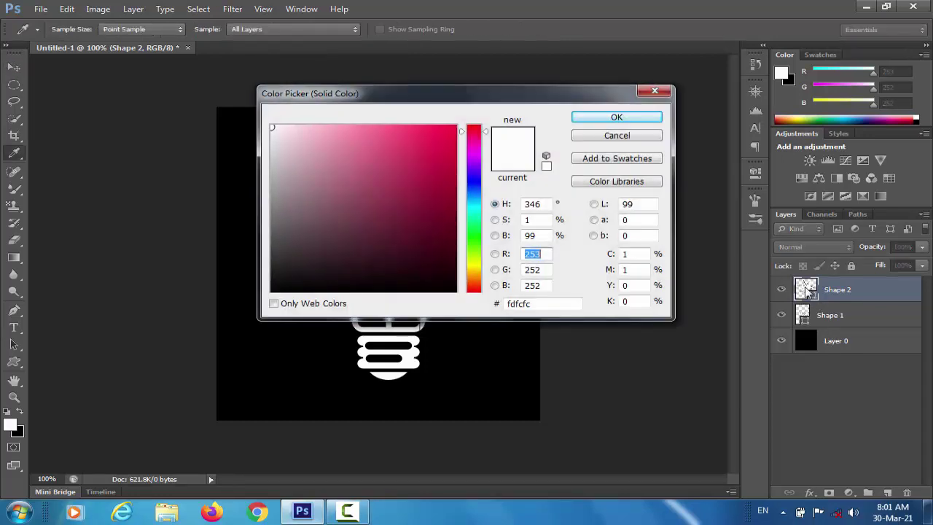
left_click(475, 262)
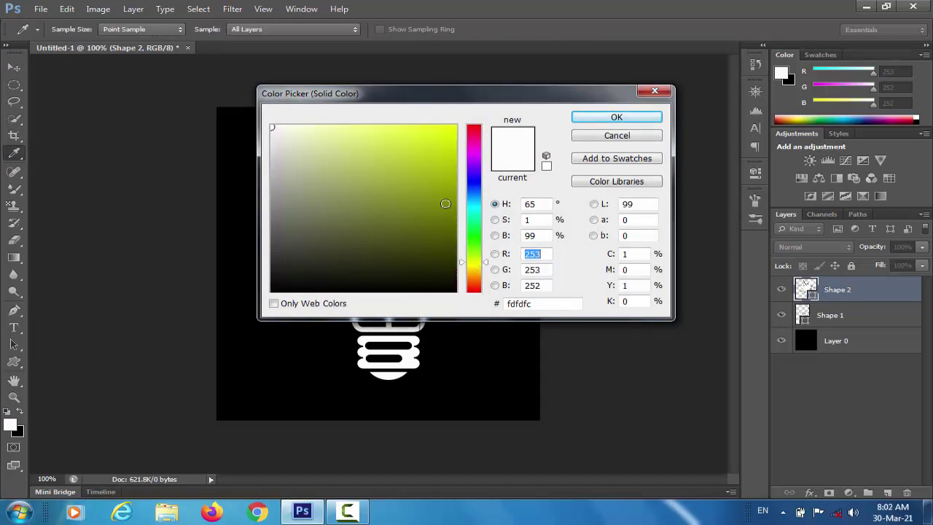
left_click(337, 129)
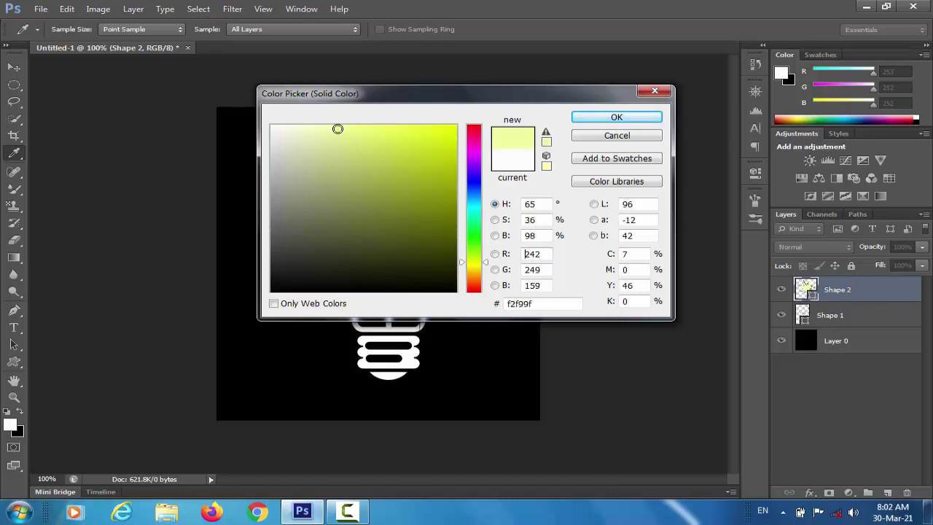
left_click(617, 118)
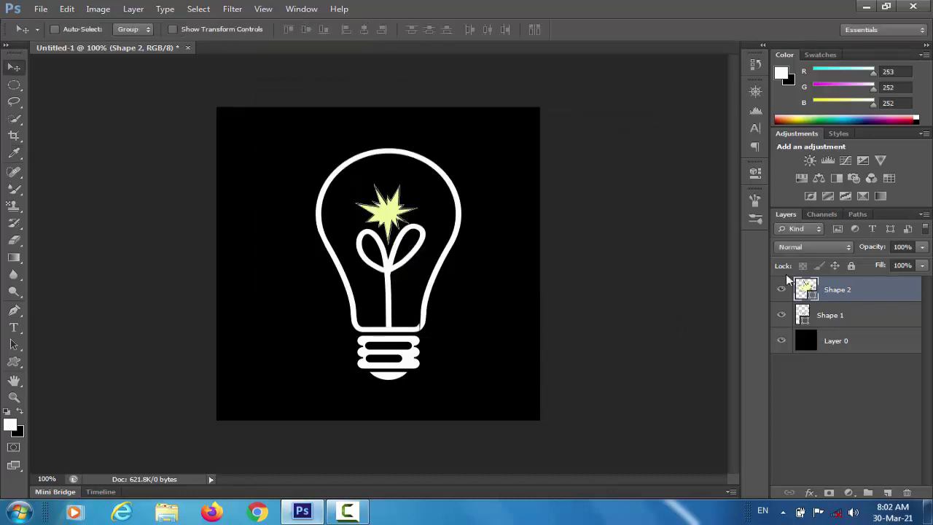
key("i")
double_click(808, 290)
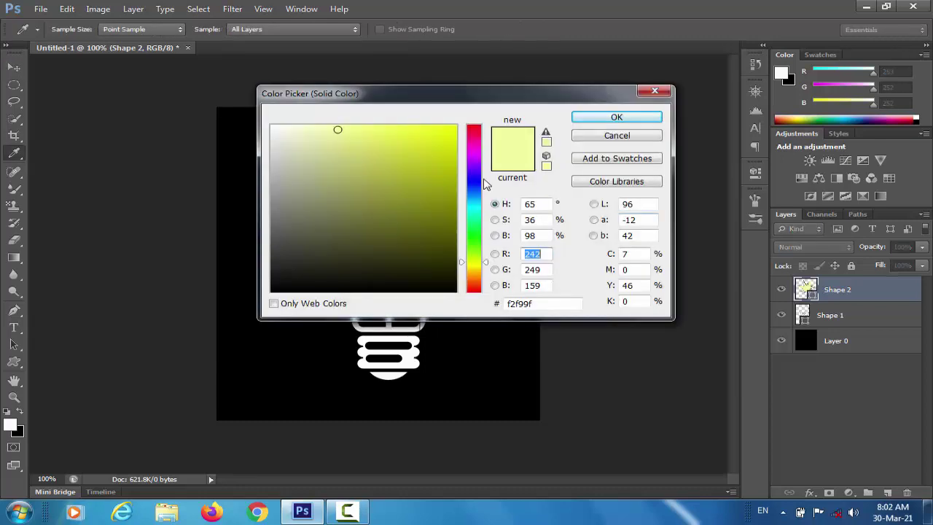
left_click(348, 128)
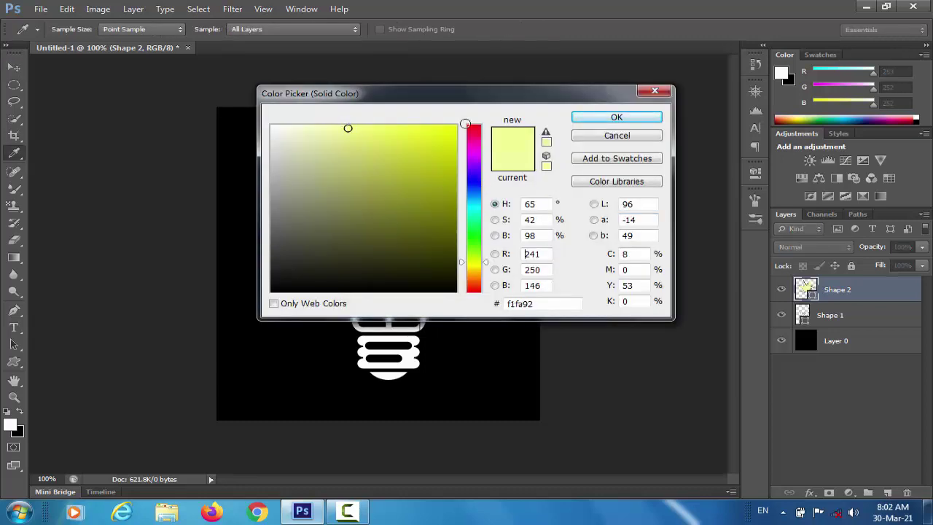
left_click(609, 119)
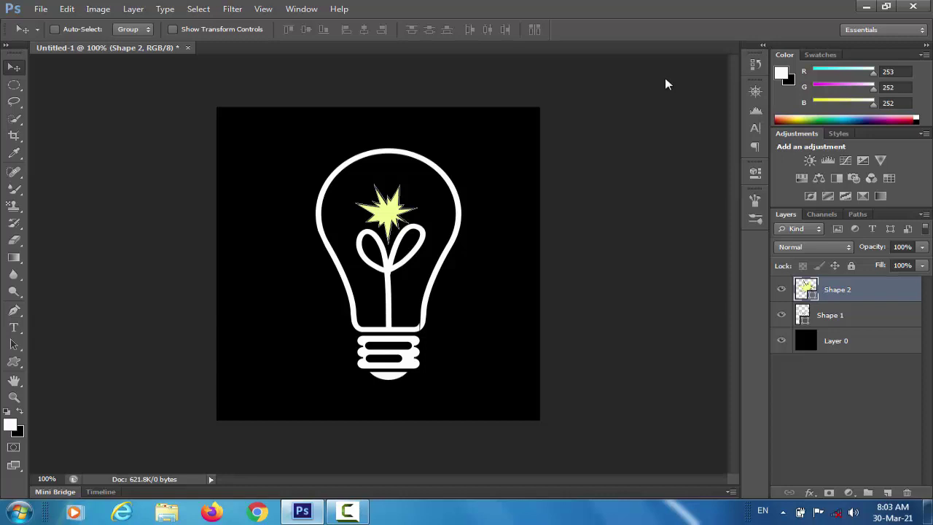
Start saving the document under a new name and create a folder named logo in My Pictures.
key("ctrl+s")
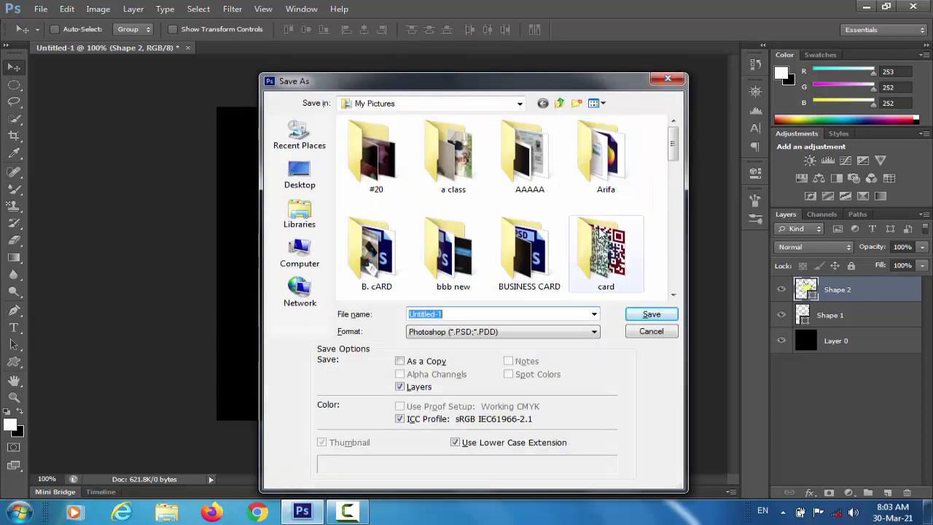
left_click(668, 79)
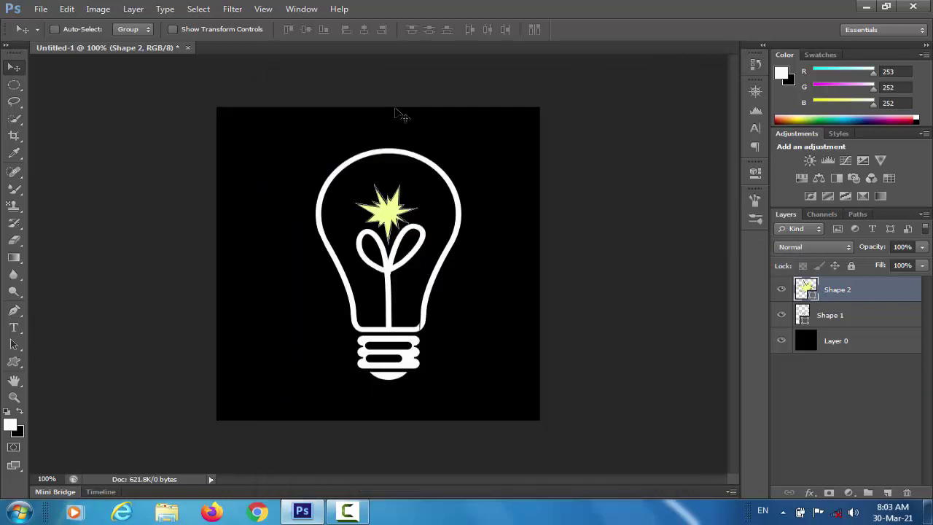
left_click(40, 10)
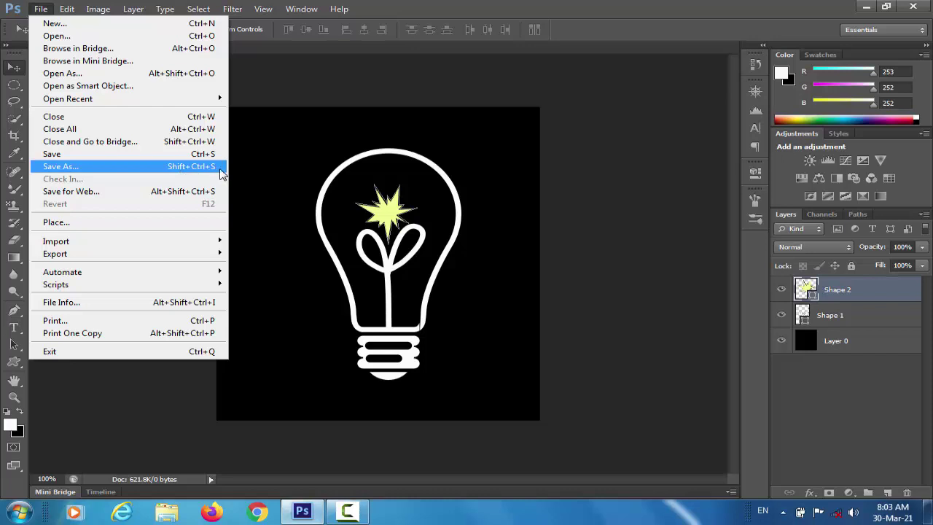
left_click(199, 168)
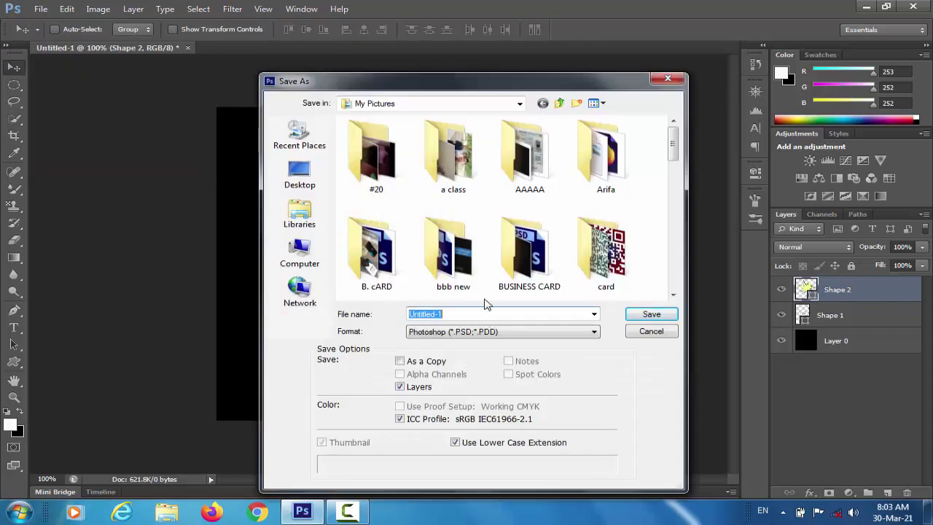
left_click(577, 104)
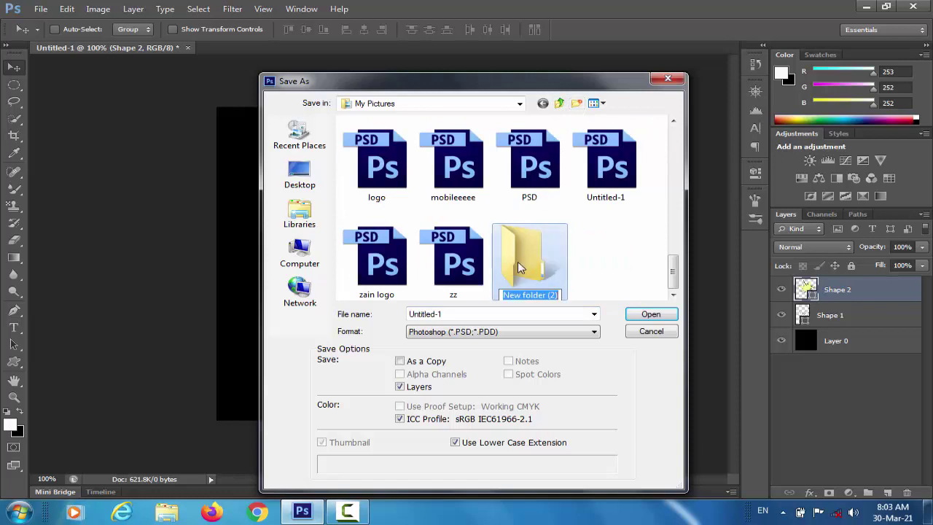
type("logo")
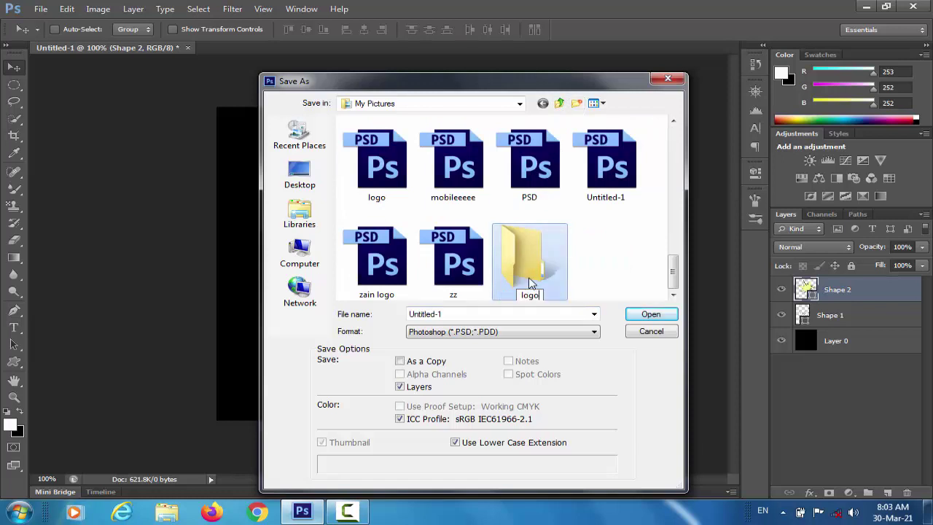
key("Return")
Name the file logoooo and choose PNG as its save format.
left_click(447, 314)
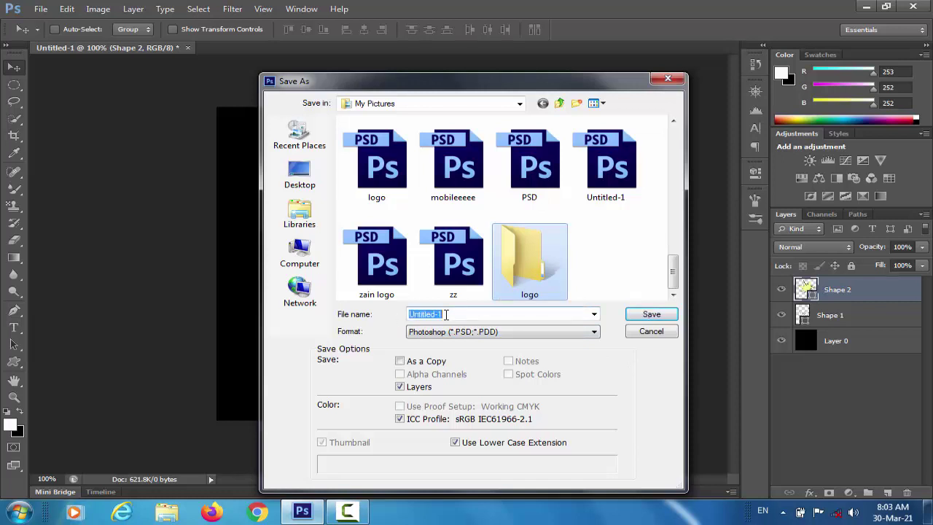
type("l")
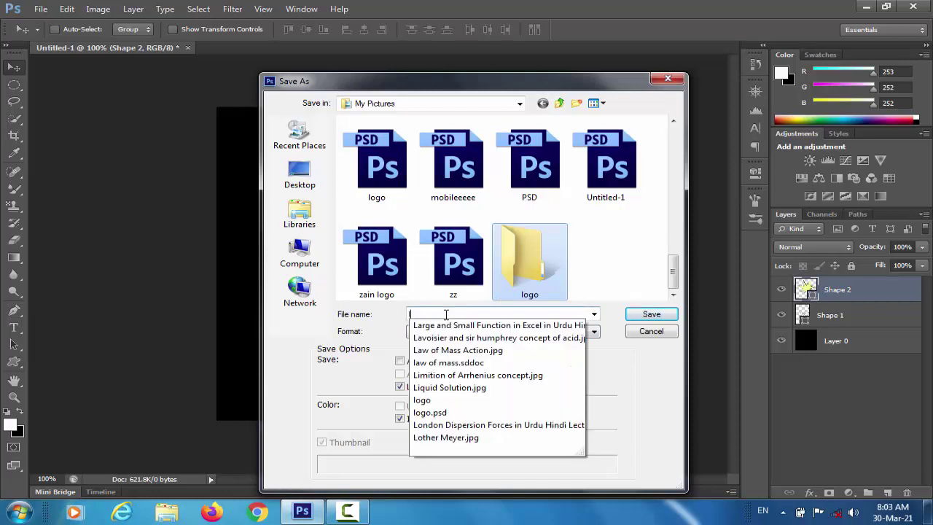
type("ogoooo")
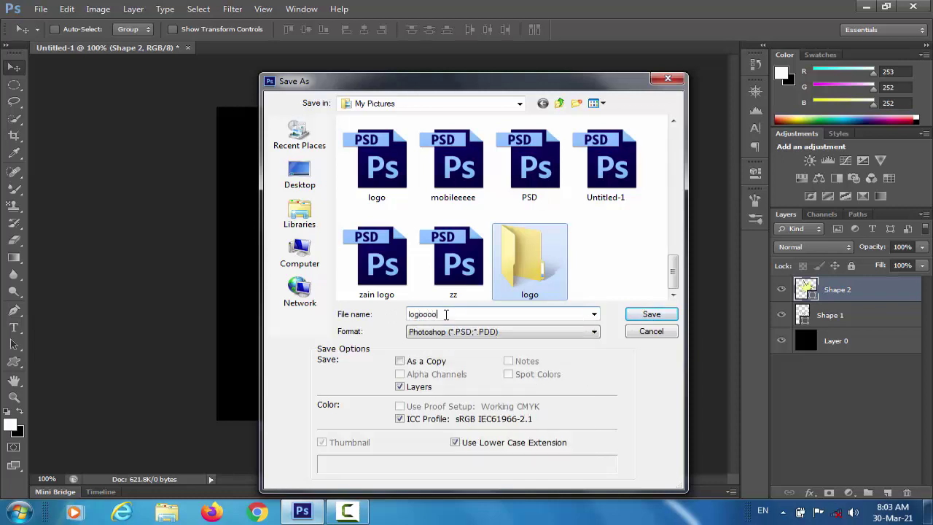
left_click(594, 332)
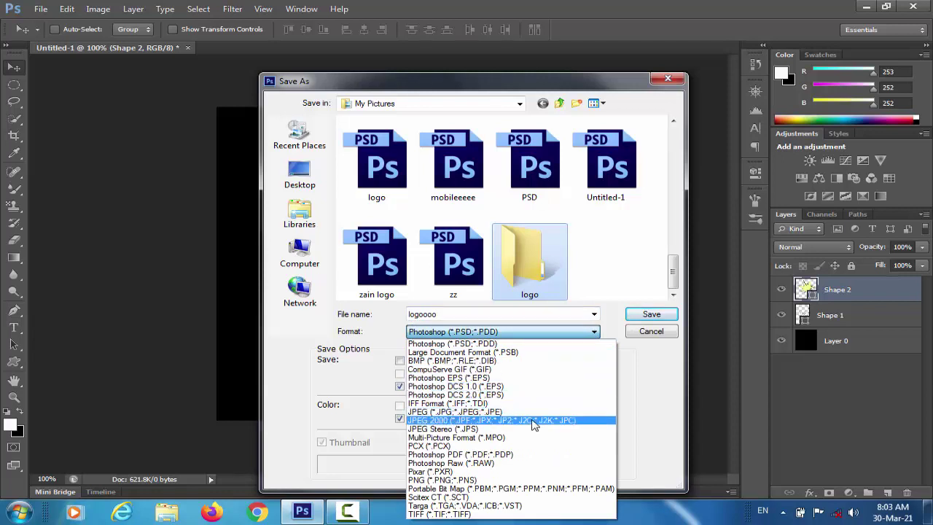
left_click(478, 482)
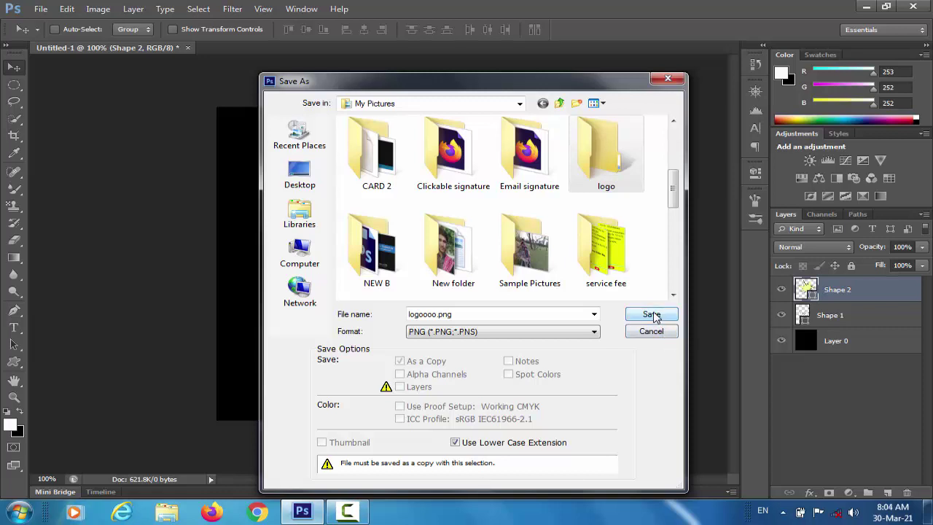
Save the PNG copy into the new logo folder and accept the PNG options.
left_click(598, 153)
left_click(652, 314)
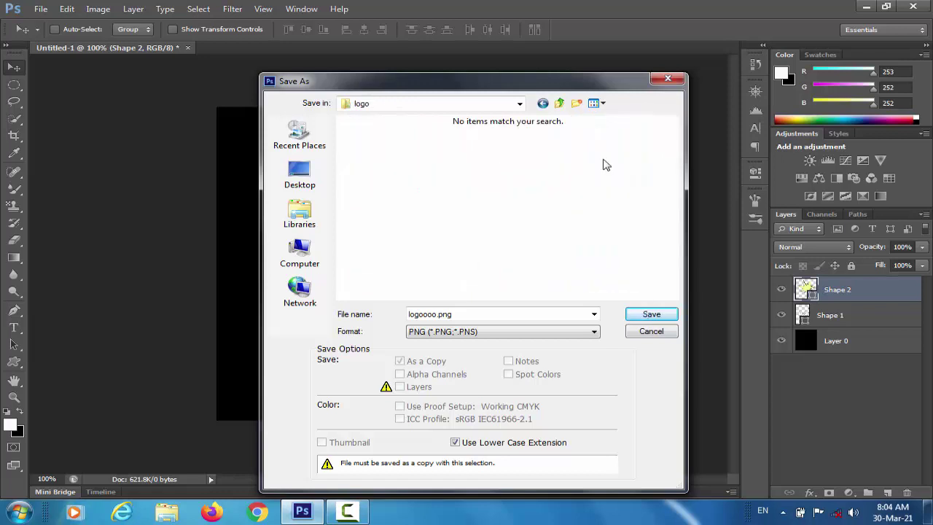
left_click(647, 314)
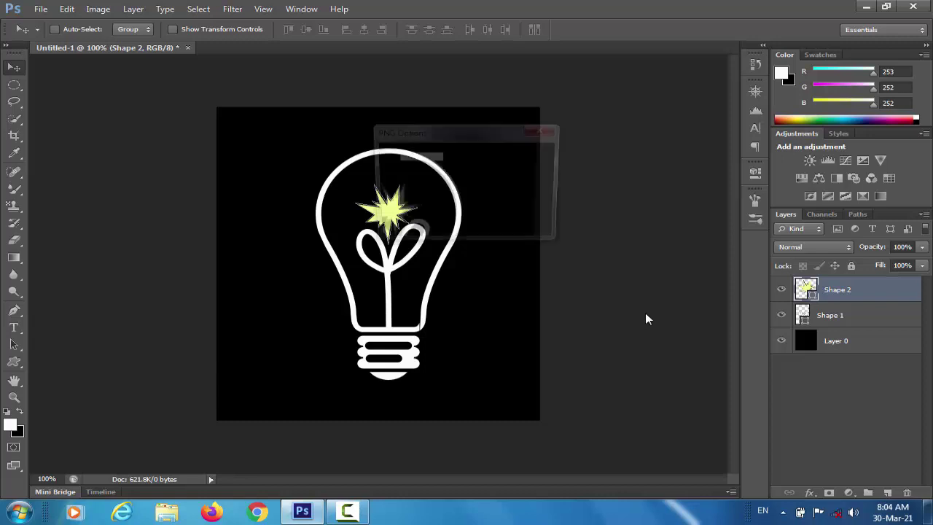
left_click(515, 158)
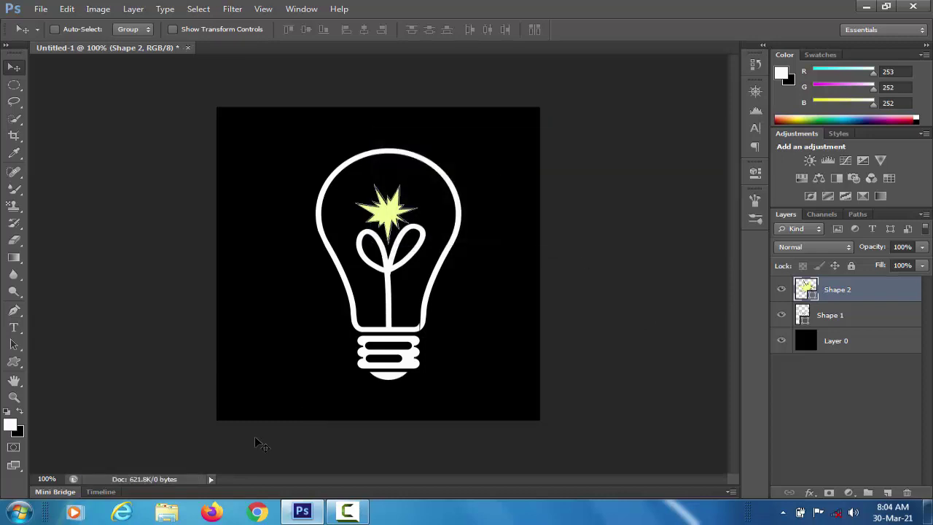
Switch to Windows Explorer, view the exported logoooo image in the logo folder, and close the viewer and folder windows.
left_click(166, 512)
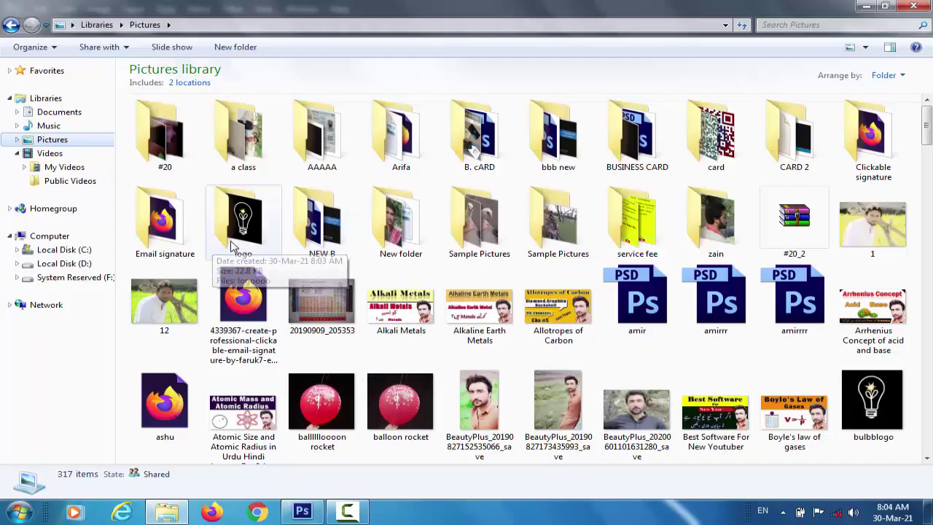
left_click(247, 249)
double_click(248, 248)
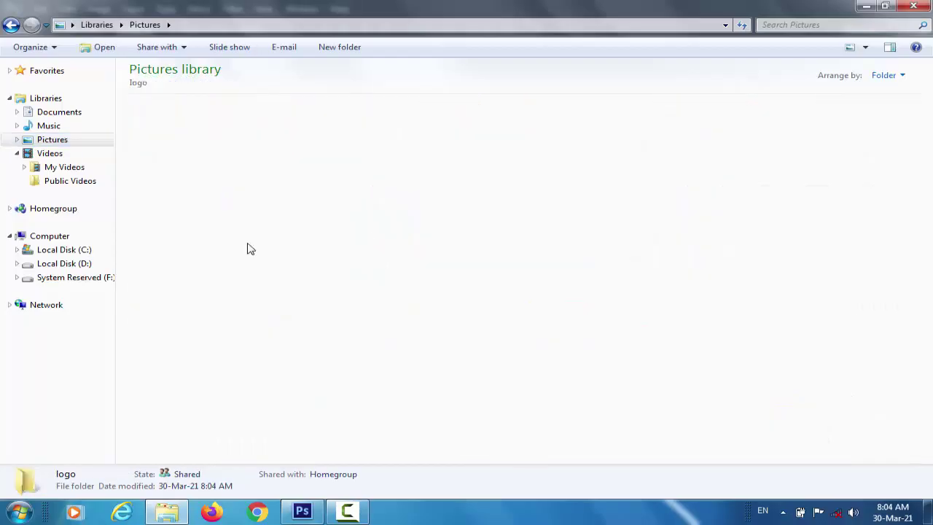
double_click(170, 149)
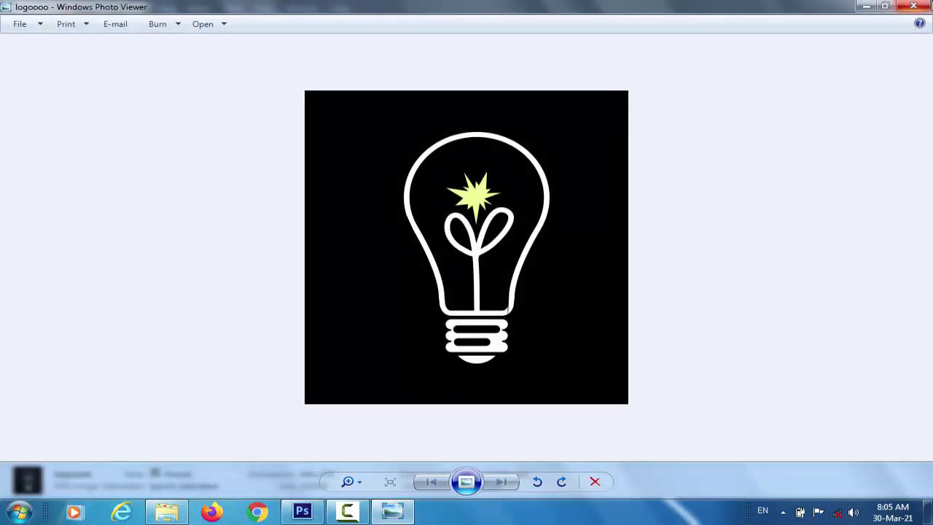
left_click(924, 7)
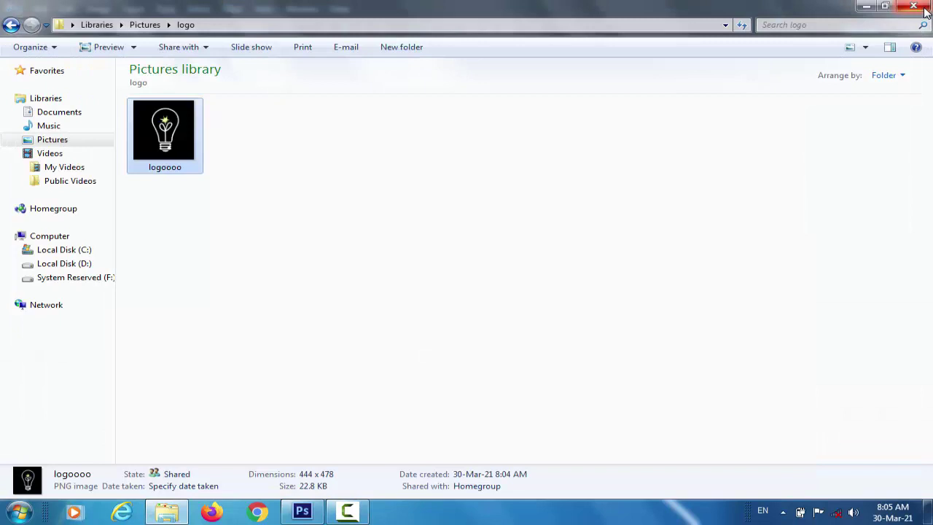
left_click(924, 8)
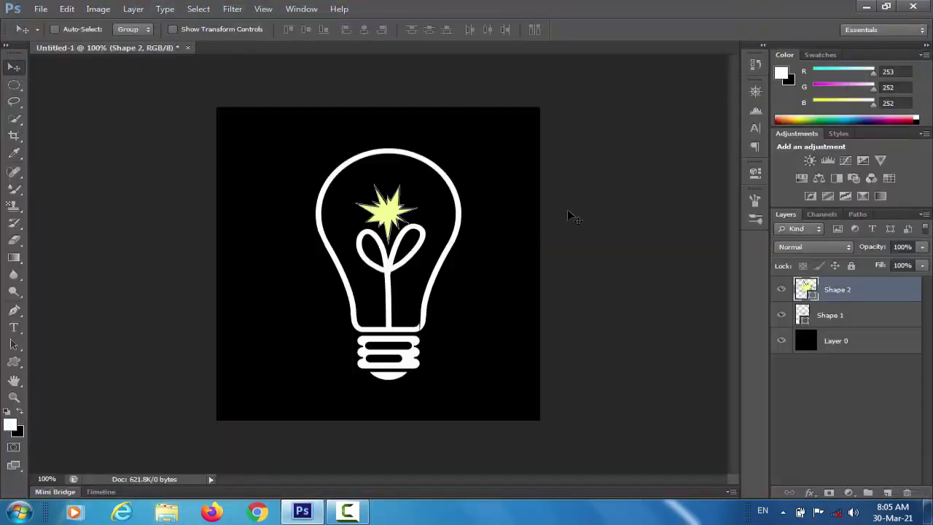
key("ctrl+s")
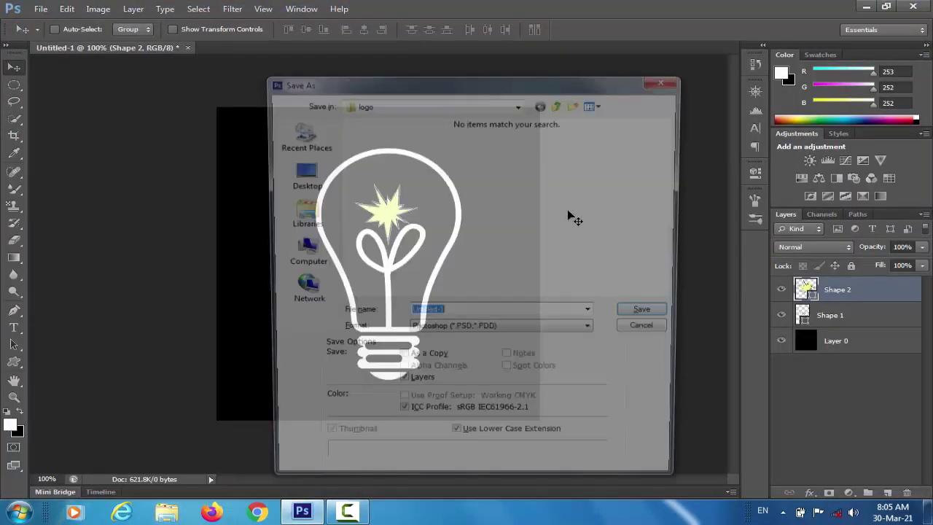
left_click(595, 334)
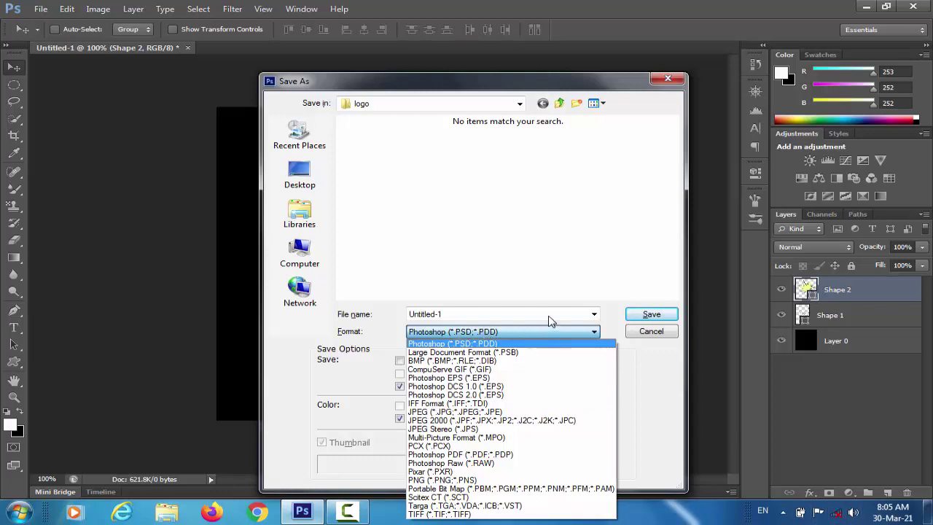
left_click(516, 314)
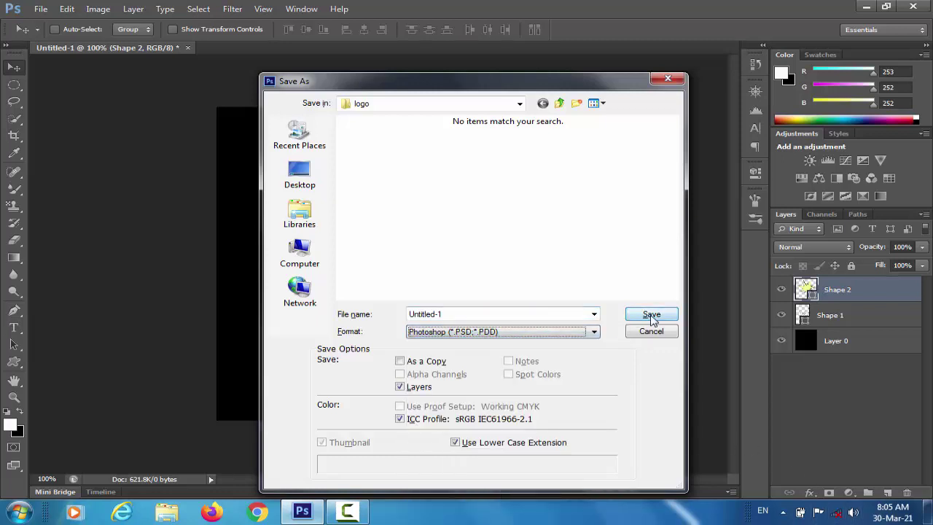
left_click(670, 79)
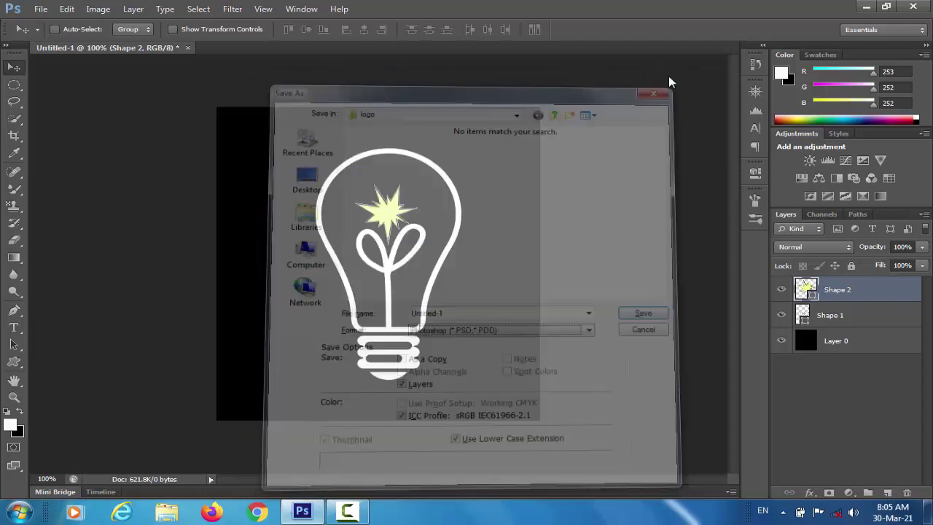
Minimize the Photoshop window to show the desktop.
left_click(867, 8)
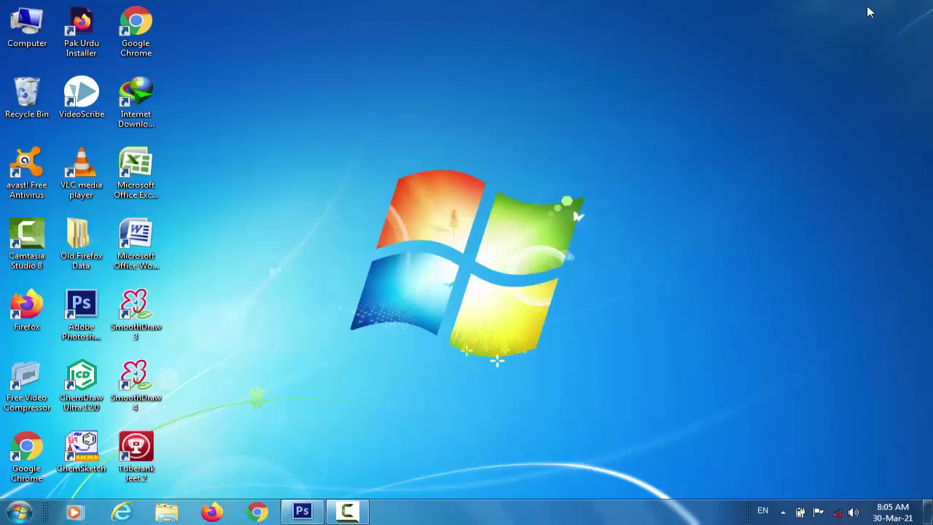